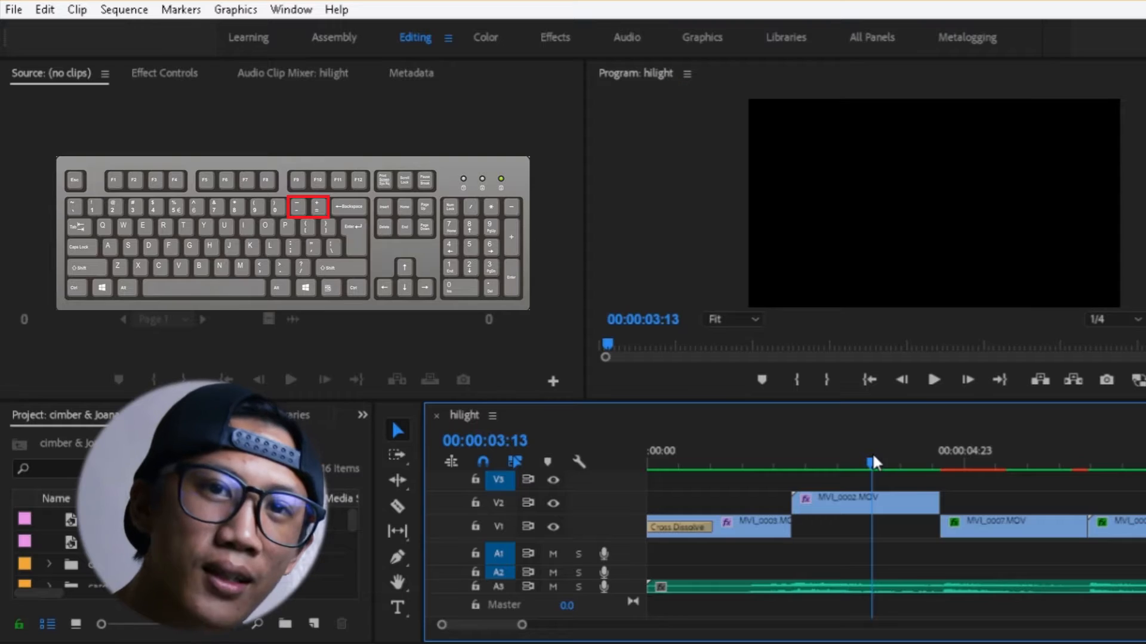
Step: Move the playhead to 00:00:03:09 and fit the whole hilight sequence into the timeline view
{"action": "left_click_drag", "start_coordinate": [871, 458], "coordinate": [864, 460]}
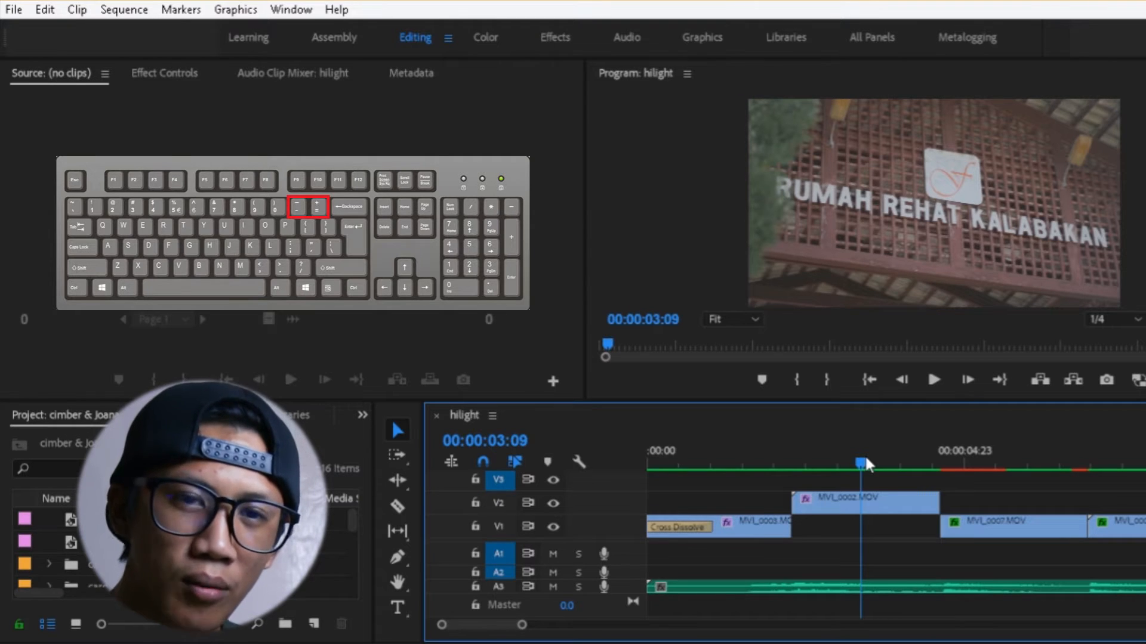
{"action": "key", "text": "minus"}
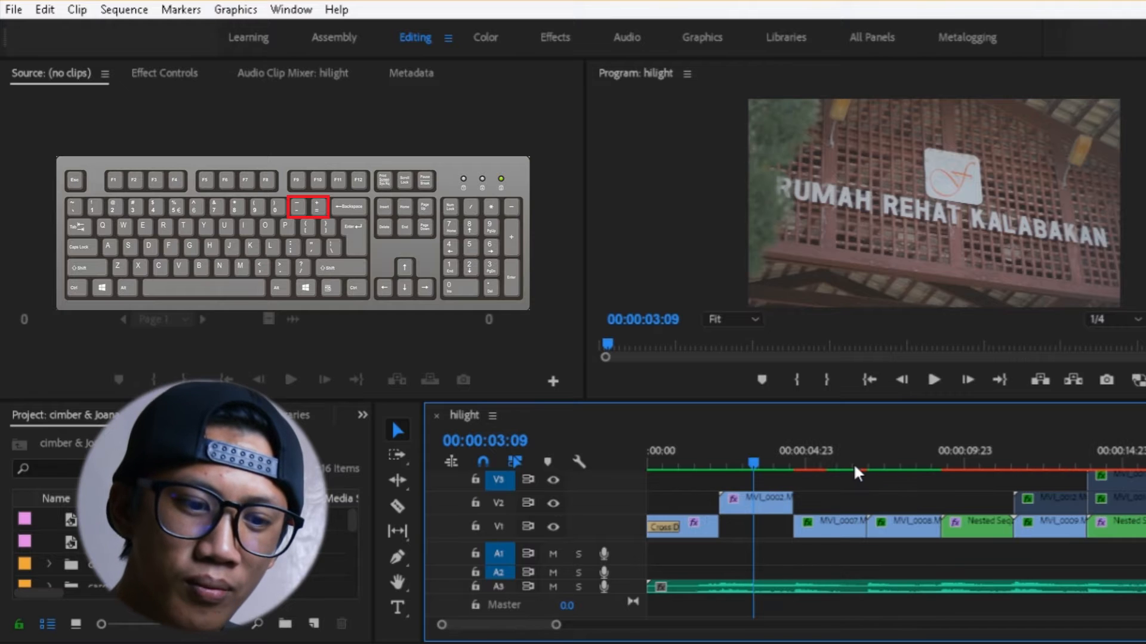
{"action": "key", "text": "backslash"}
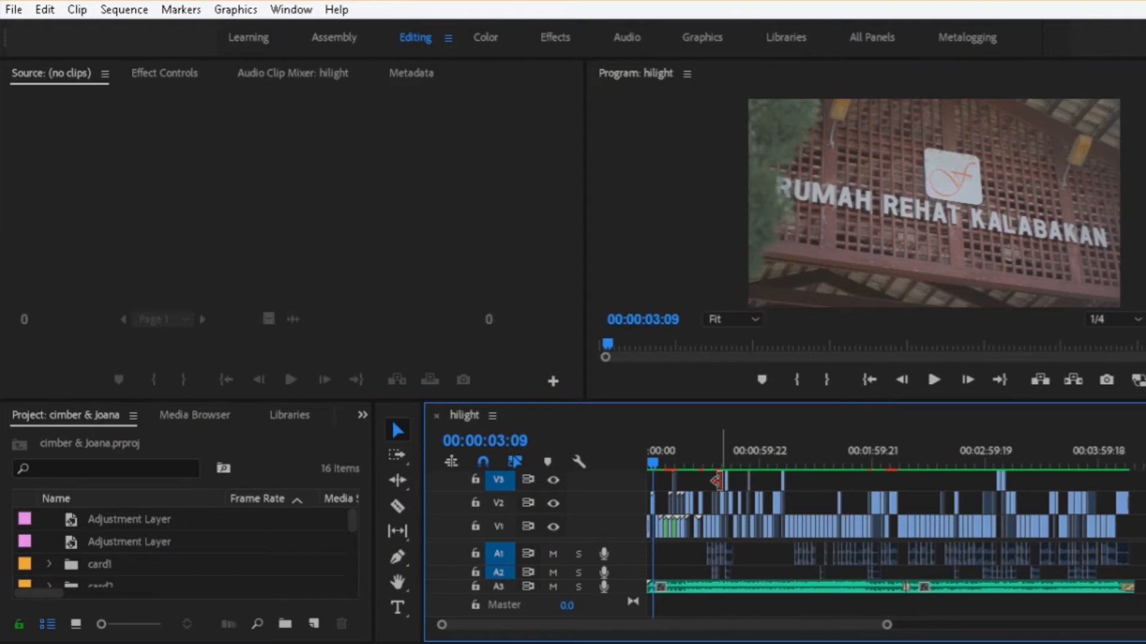
Step: Zoom the timeline in on the clips around the playhead and back out to the entire sequence
{"action": "key", "text": "="}
{"action": "key", "text": "="}
{"action": "key", "text": "="}
{"action": "key", "text": "="}
{"action": "key", "text": "="}
{"action": "key", "text": "="}
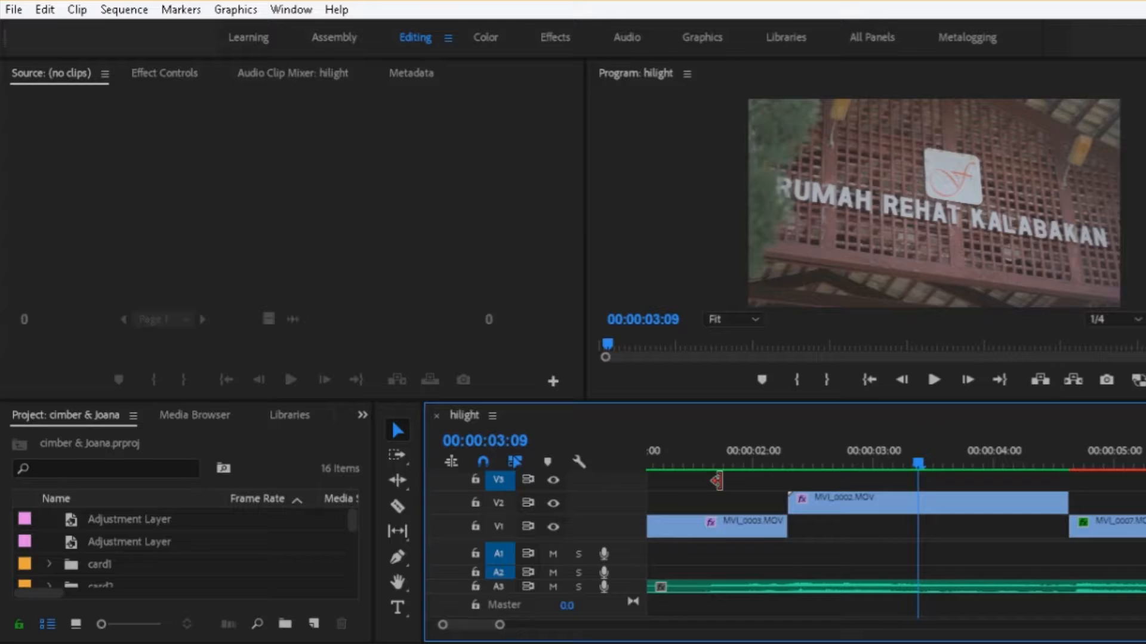
{"action": "key", "text": "minus"}
{"action": "key", "text": "minus"}
{"action": "key", "text": "minus"}
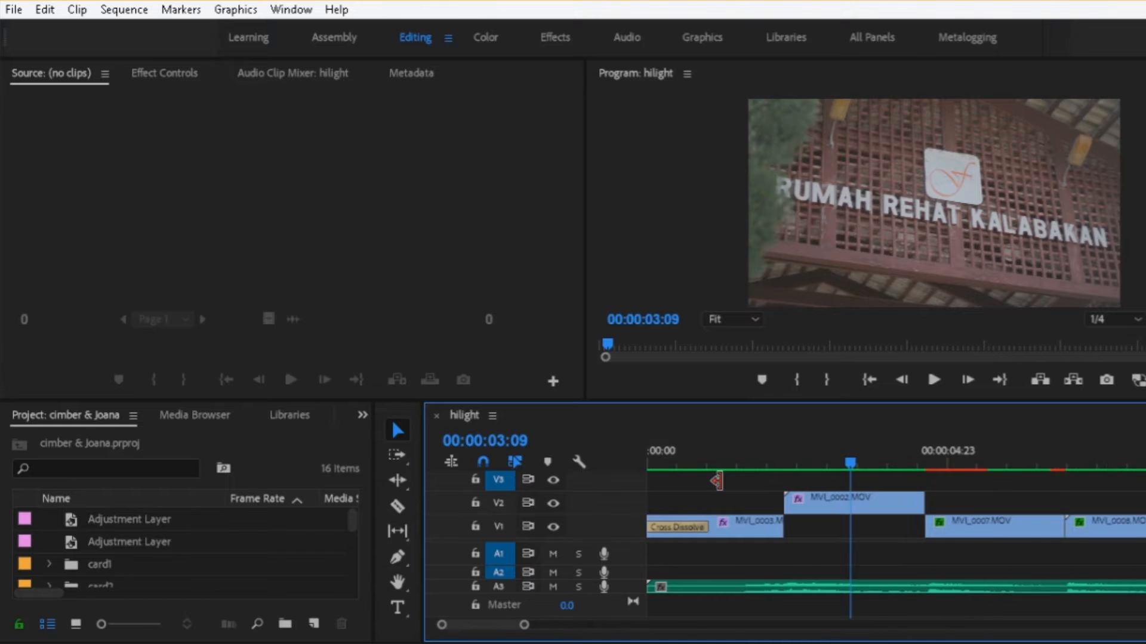
{"action": "key", "text": "minus"}
{"action": "key", "text": "minus"}
{"action": "key", "text": "minus"}
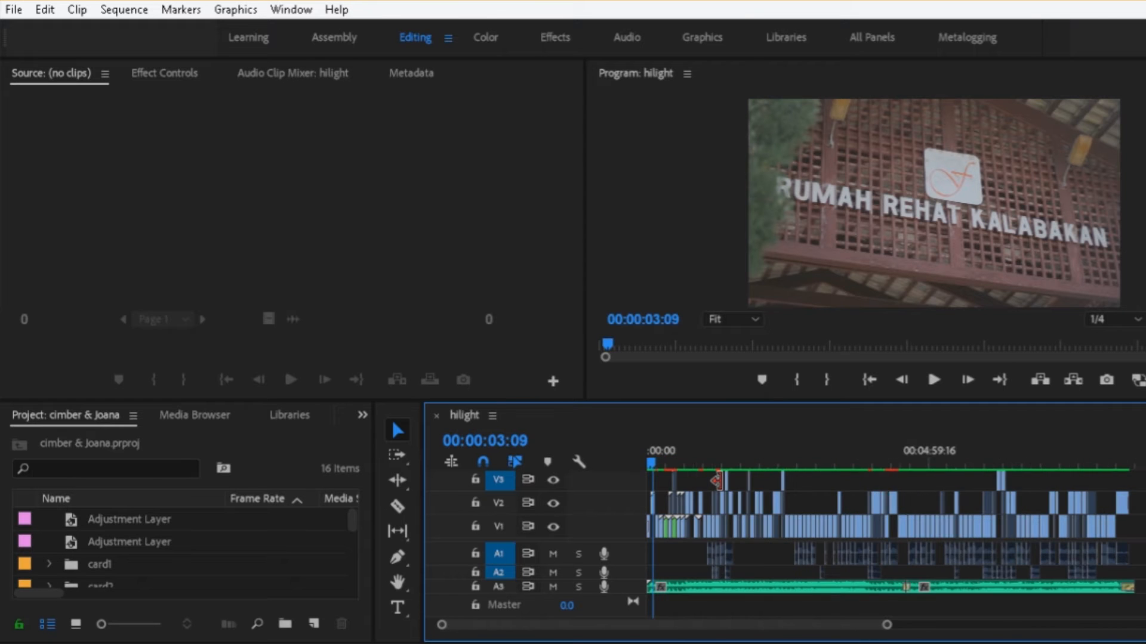
{"action": "key", "text": "minus"}
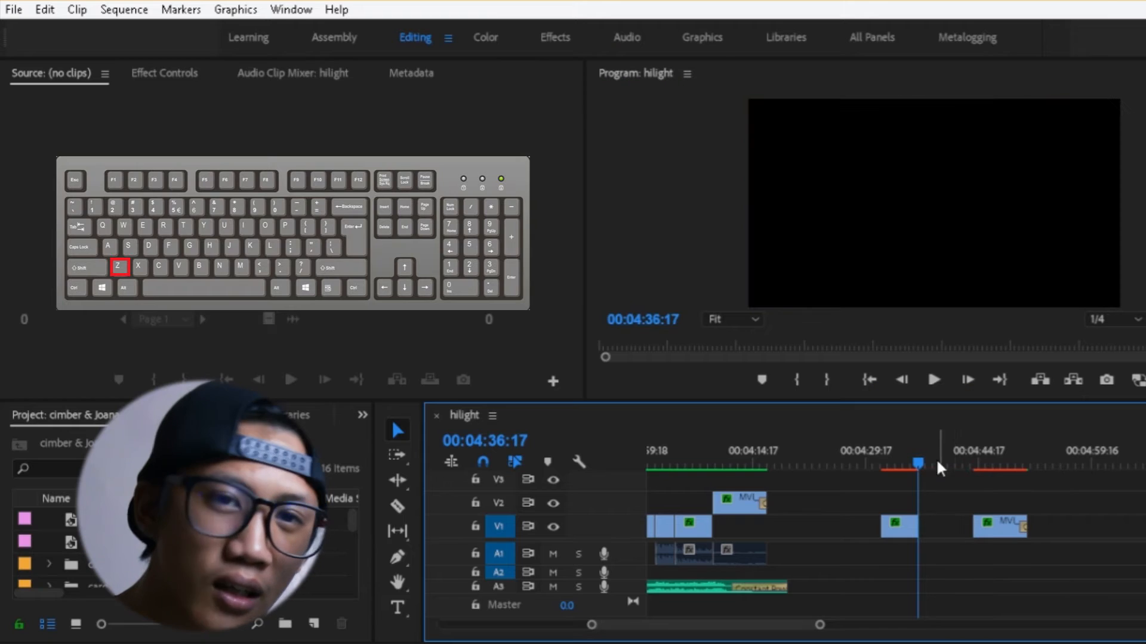
Step: Scrub the playhead through the gap on V1 around 00:04:42:00 and undo the last edit
{"action": "left_click_drag", "start_coordinate": [929, 460], "coordinate": [955, 528]}
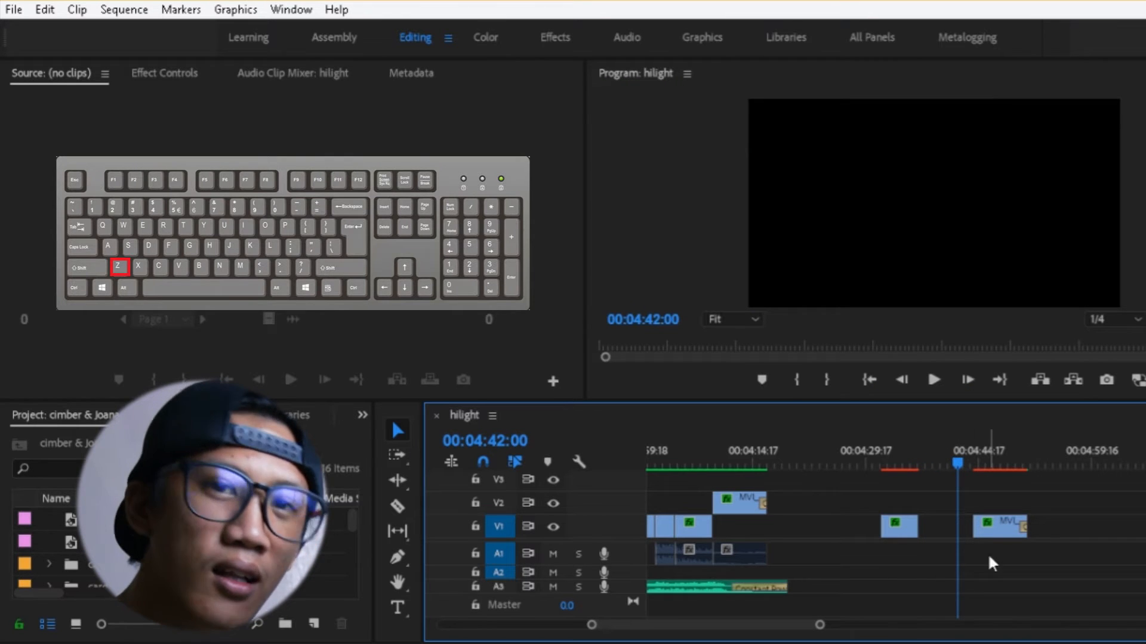
{"action": "left_click_drag", "start_coordinate": [960, 470], "coordinate": [871, 458]}
{"action": "key", "text": "ctrl+z"}
{"action": "key", "text": "z"}
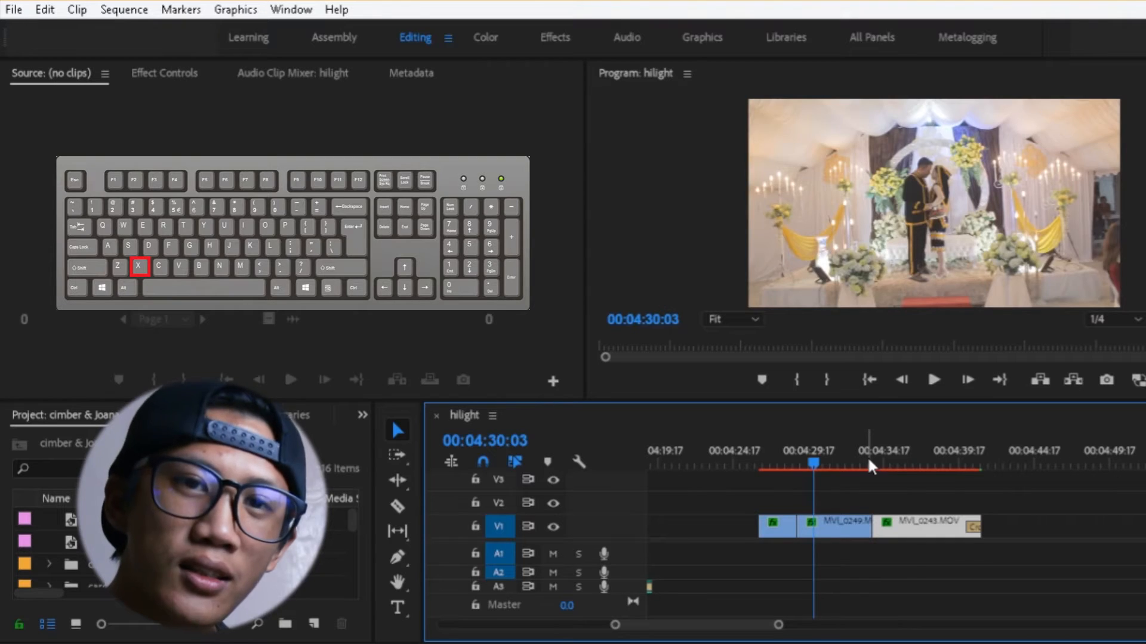
Step: Split the MVI_0243 clip on V1 into three pieces and cut MVI_0249 at 00:04:31:00
{"action": "left_click_drag", "start_coordinate": [868, 456], "coordinate": [911, 464]}
{"action": "key", "text": "ctrl+k"}
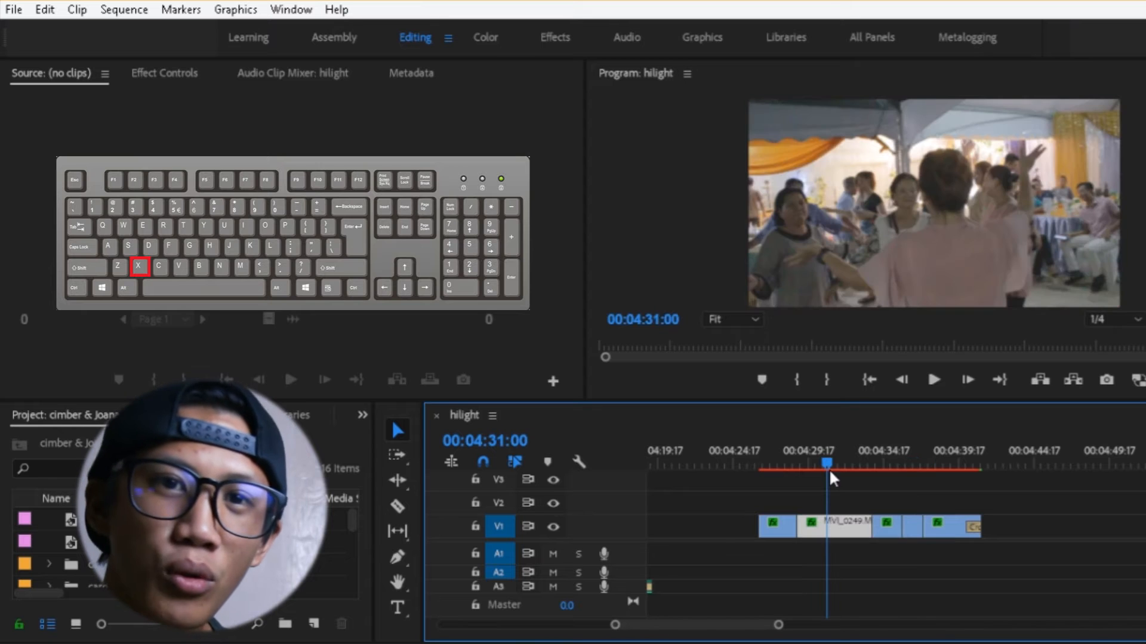
{"action": "key", "text": "x"}
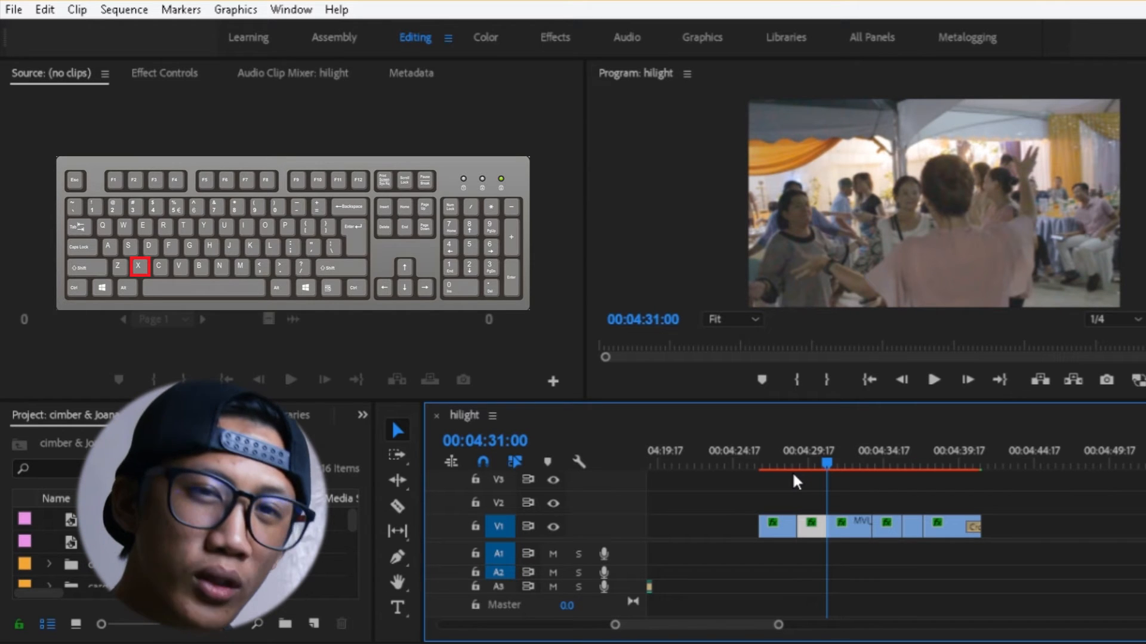
Step: Split the first of the joined V1 clips, ripple delete its end and the rest of MVI_0249, and undo the last two edits
{"action": "mouse_move", "coordinate": [793, 475]}
{"action": "left_mouse_down"}
{"action": "mouse_move", "coordinate": [946, 460]}
{"action": "mouse_move", "coordinate": [776, 475]}
{"action": "left_mouse_up"}
{"action": "key", "text": "x"}
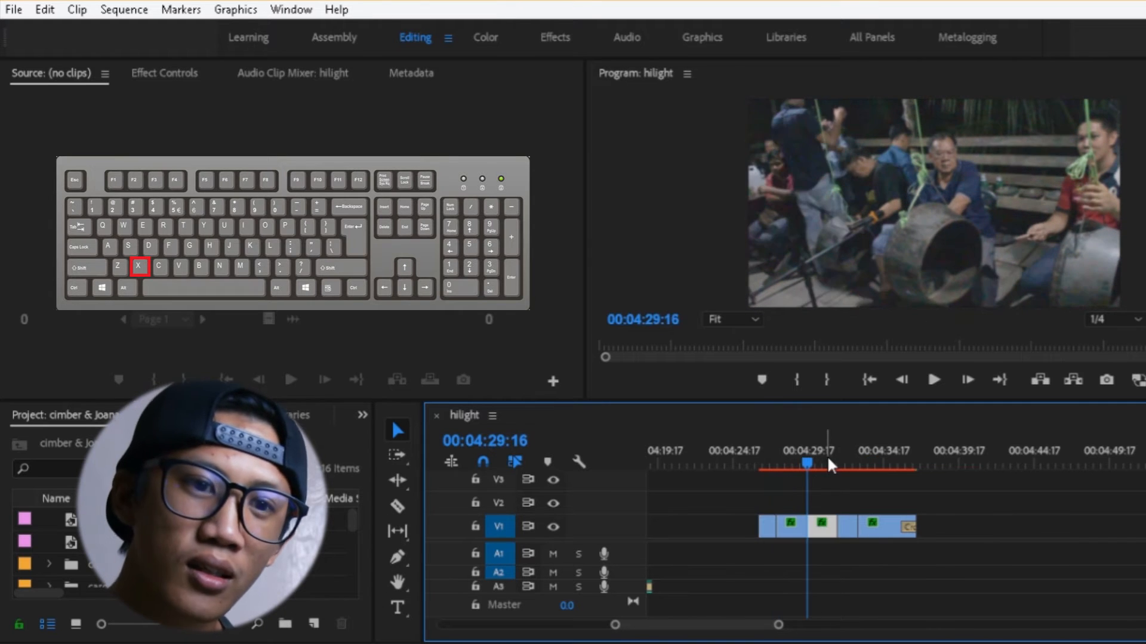
{"action": "key", "text": "ctrl+z"}
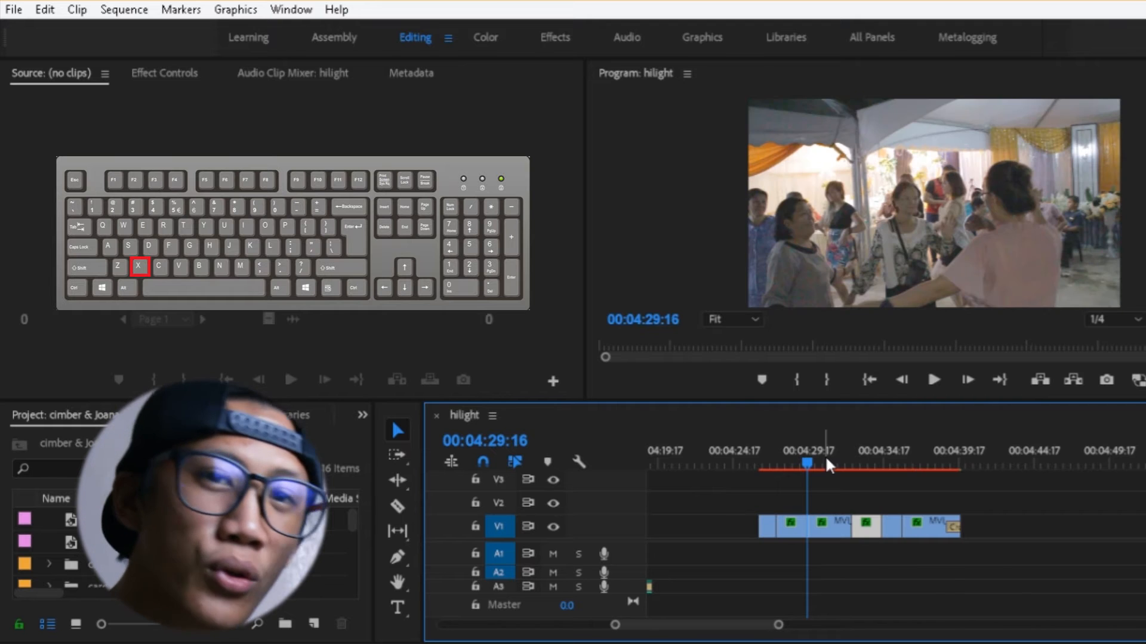
{"action": "key", "text": "ctrl+z"}
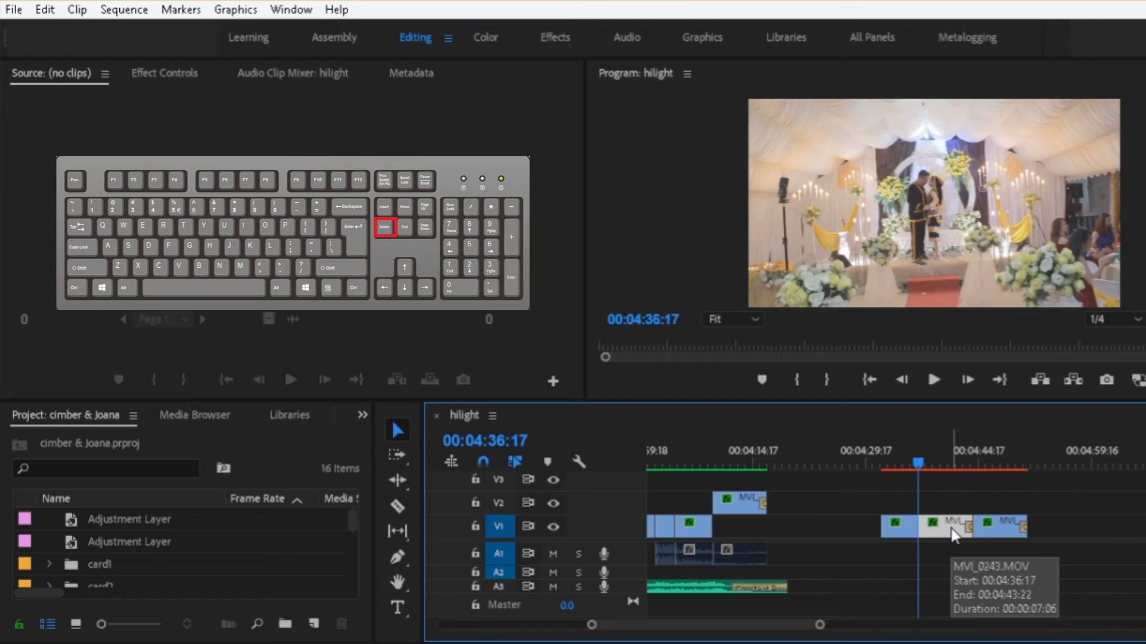
Step: Delete the MVI_0243 clip starting at 00:04:36:17 on V1, leaving its gap open, and scrub across the gap
{"action": "key", "text": "Delete"}
{"action": "left_click_drag", "start_coordinate": [932, 448], "coordinate": [999, 463]}
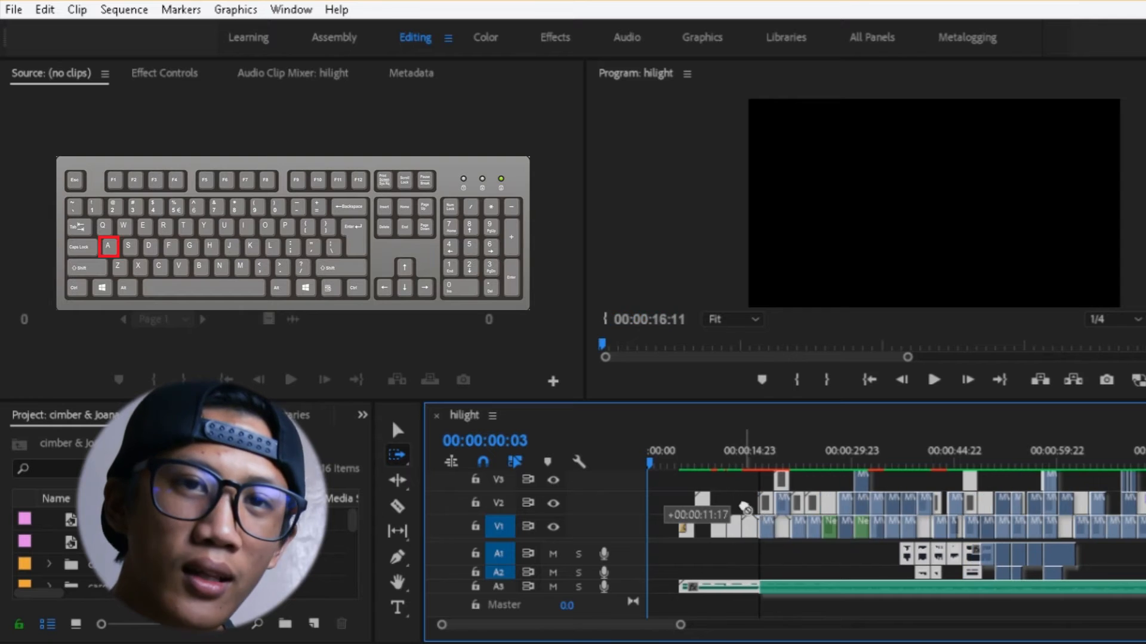
Step: Slide all clips together back to the sequence start with Track Select Forward and box-select the whole timeline
{"action": "left_click_drag", "start_coordinate": [746, 507], "coordinate": [618, 511]}
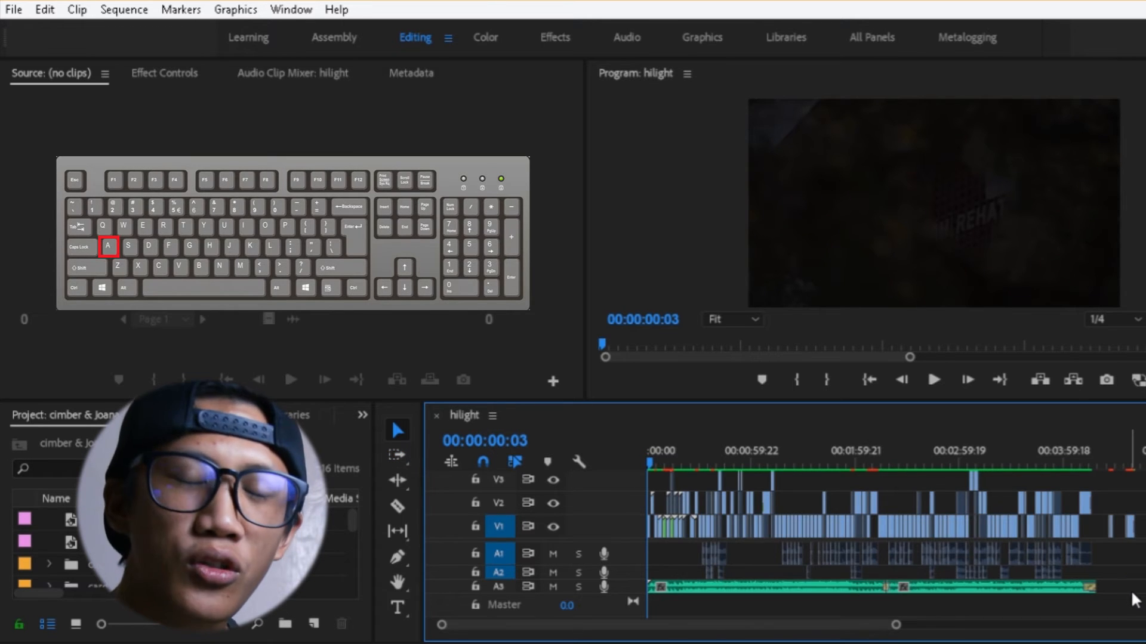
{"action": "left_click_drag", "start_coordinate": [1138, 588], "coordinate": [646, 481]}
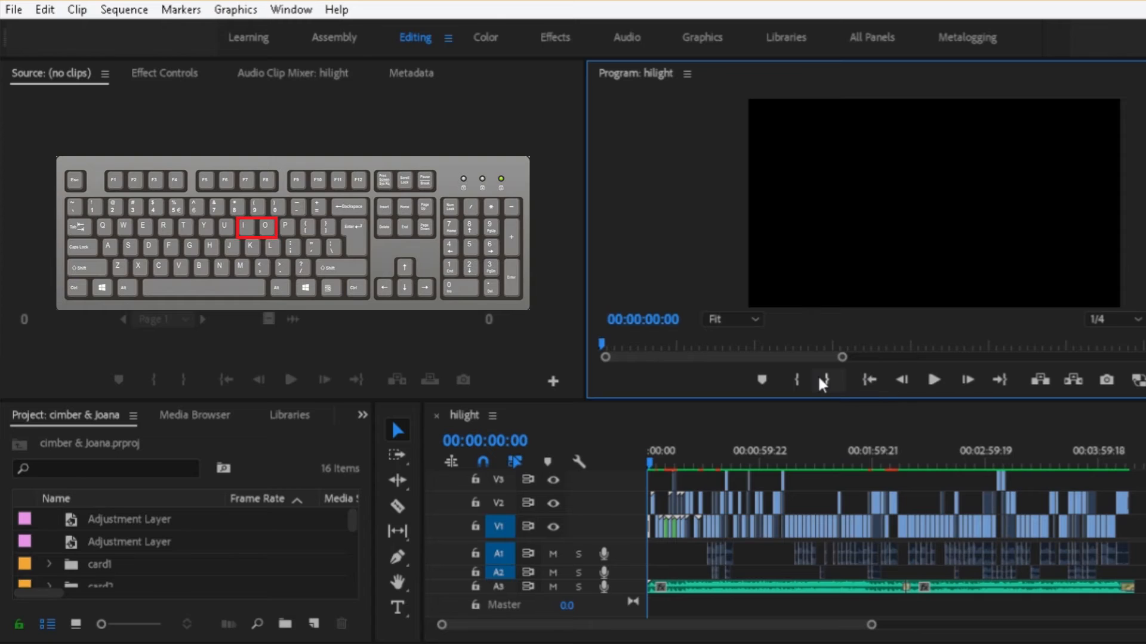
Step: Mark the In and Out range around the whole edited sequence and go to the Out point
{"action": "left_click", "coordinate": [825, 379]}
{"action": "left_click", "coordinate": [997, 381]}
{"action": "left_click", "coordinate": [999, 381]}
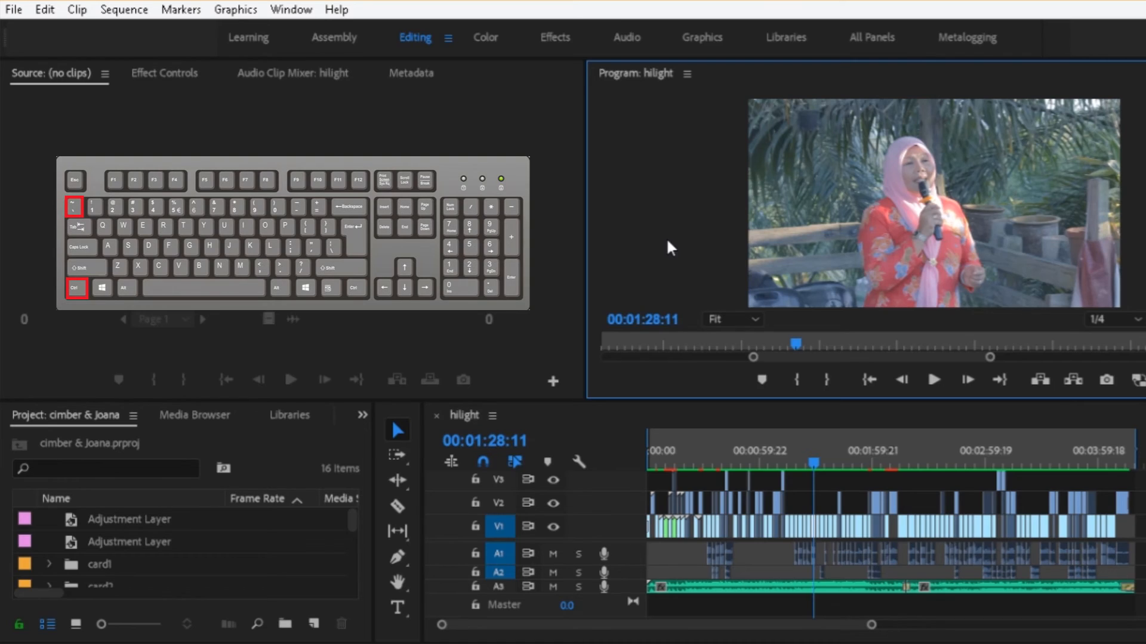
Step: Show the program preview full screen and return to the normal workspace
{"action": "key", "text": "ctrl+grave"}
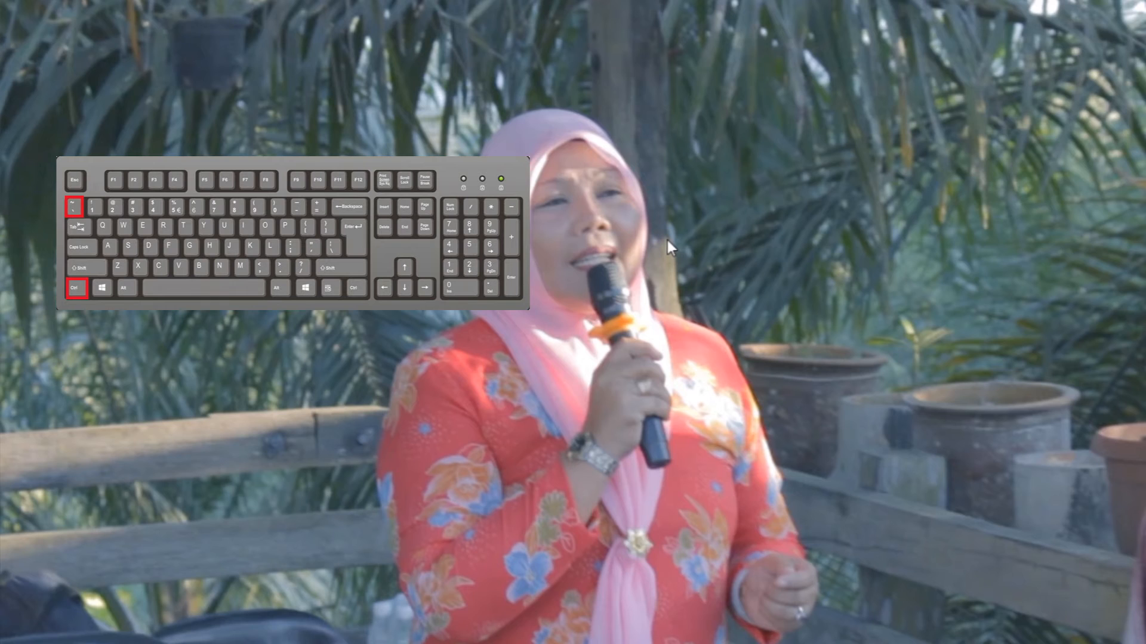
{"action": "key", "text": "ctrl+grave"}
{"action": "key", "text": "ctrl+grave"}
{"action": "key", "text": "ctrl+grave"}
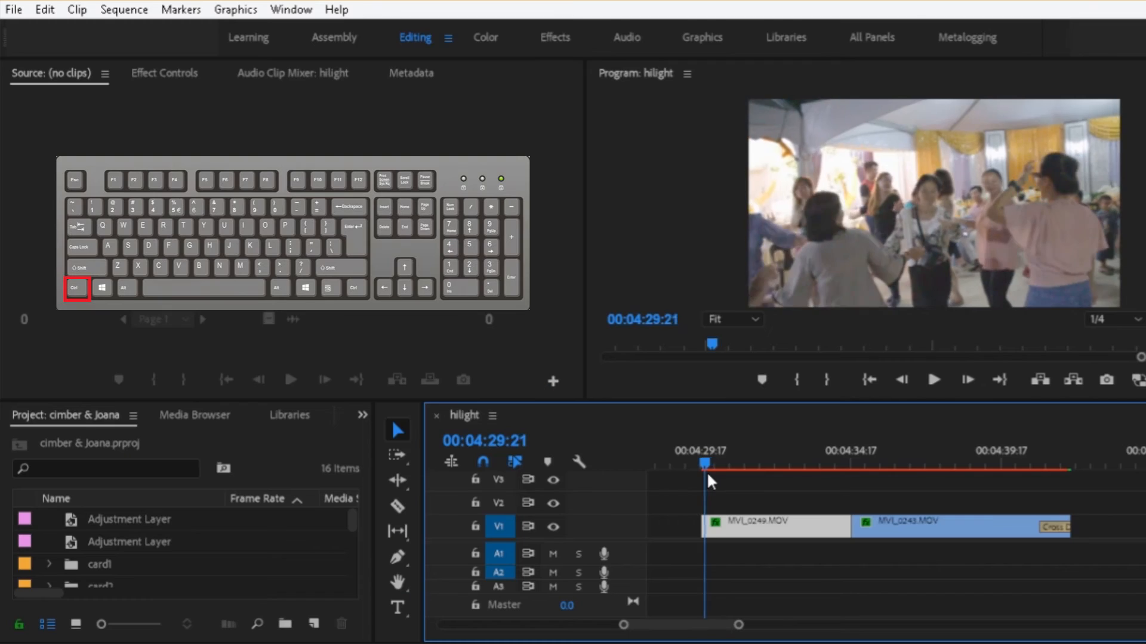
Step: Rearrange the two V1 clips so that MVI_0243 comes before MVI_0249, and scrub through the new order
{"action": "left_click_drag", "start_coordinate": [707, 472], "coordinate": [820, 474]}
{"action": "left_click", "coordinate": [911, 467]}
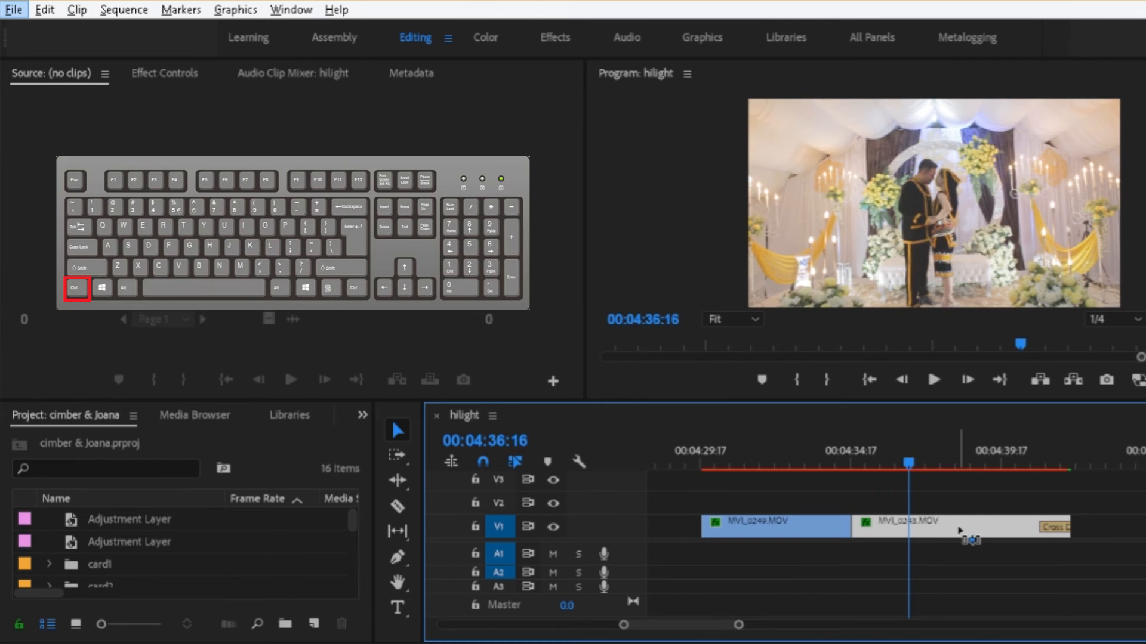
{"action": "key", "text": "alt"}
{"action": "left_click_drag", "start_coordinate": [970, 534], "coordinate": [905, 532]}
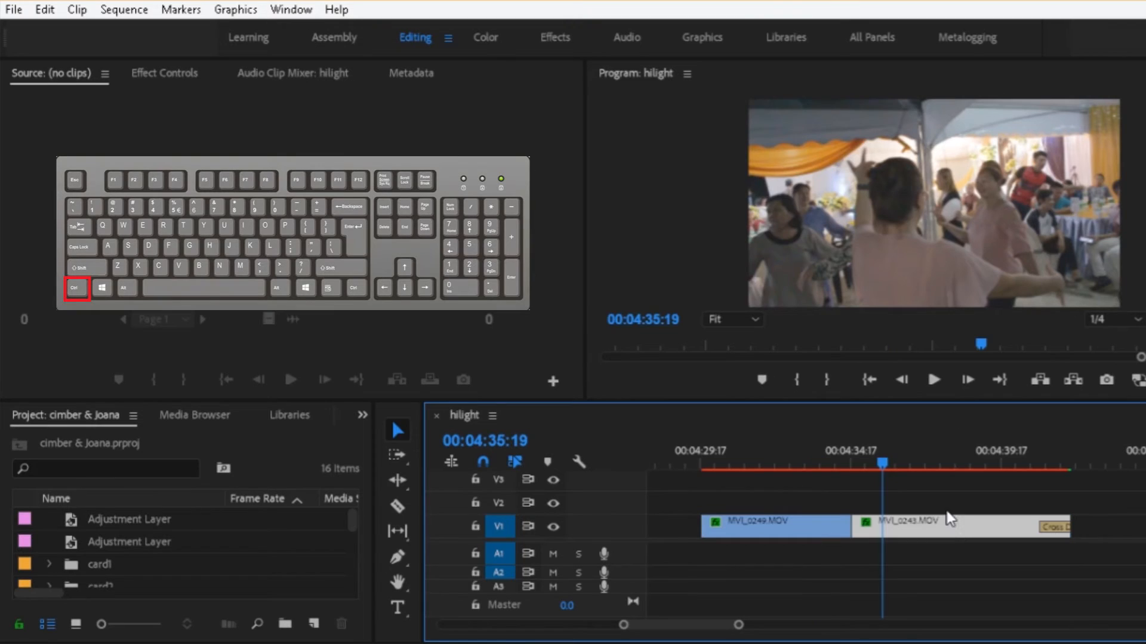
{"action": "left_click_drag", "start_coordinate": [957, 537], "coordinate": [809, 528]}
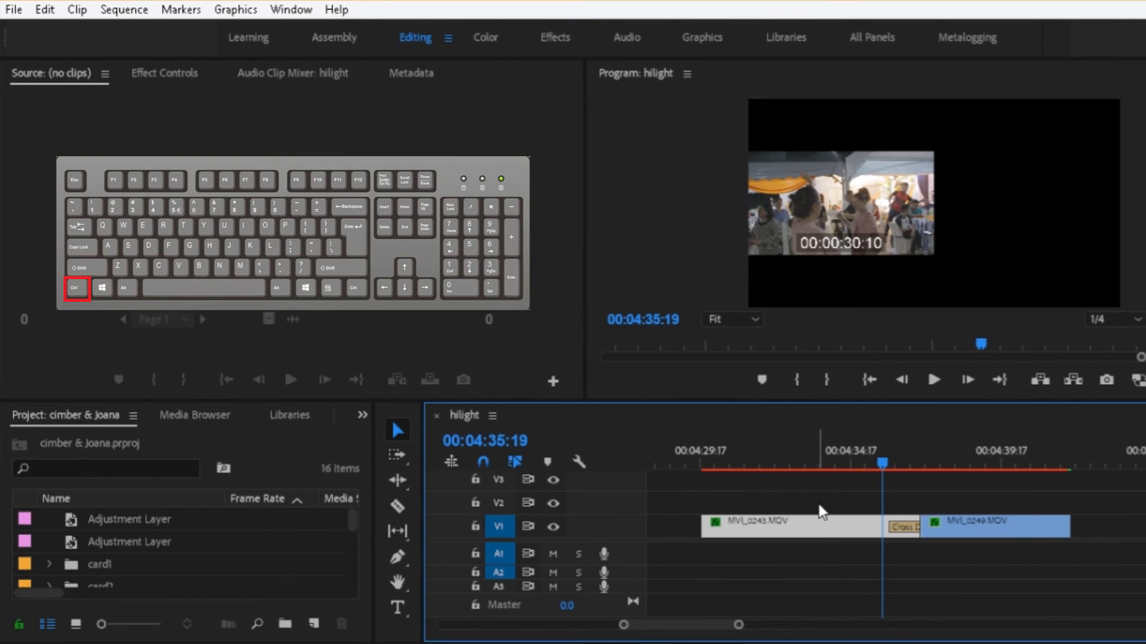
{"action": "left_click", "coordinate": [819, 504]}
{"action": "left_click_drag", "start_coordinate": [815, 455], "coordinate": [783, 462]}
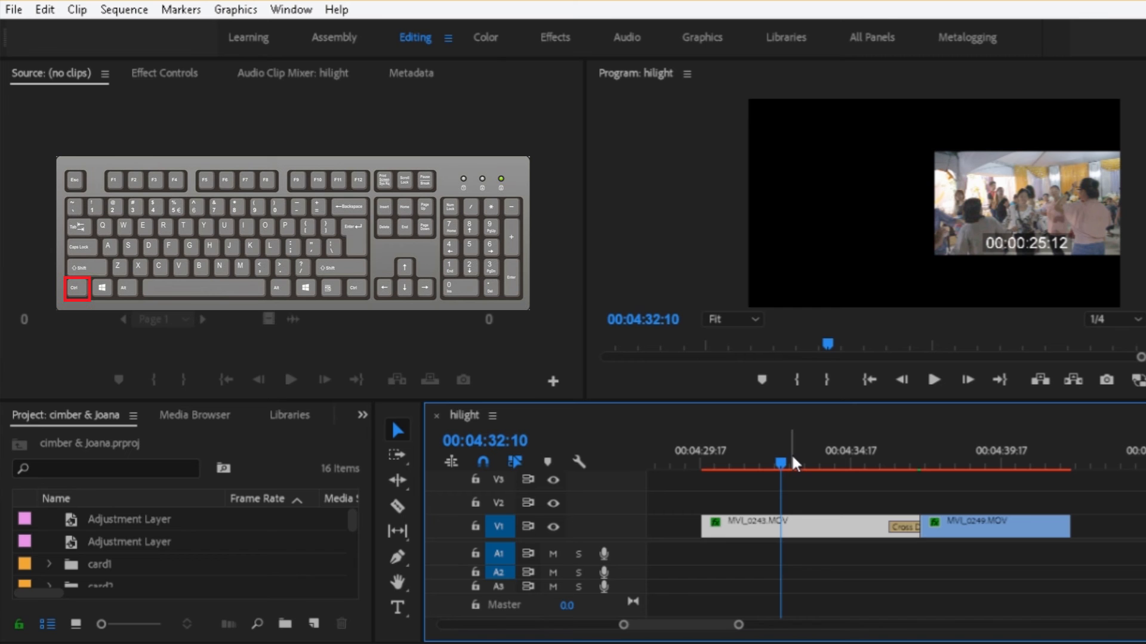
{"action": "left_click_drag", "start_coordinate": [778, 459], "coordinate": [819, 464]}
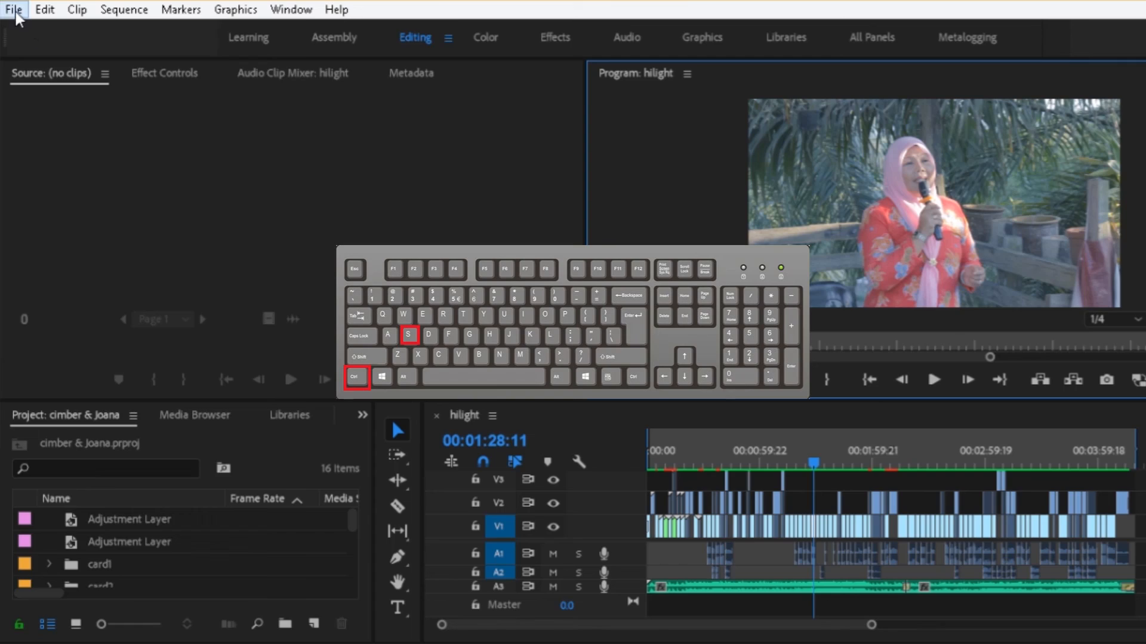
Step: Open the media export settings for the hilight sequence
{"action": "left_click", "coordinate": [14, 11]}
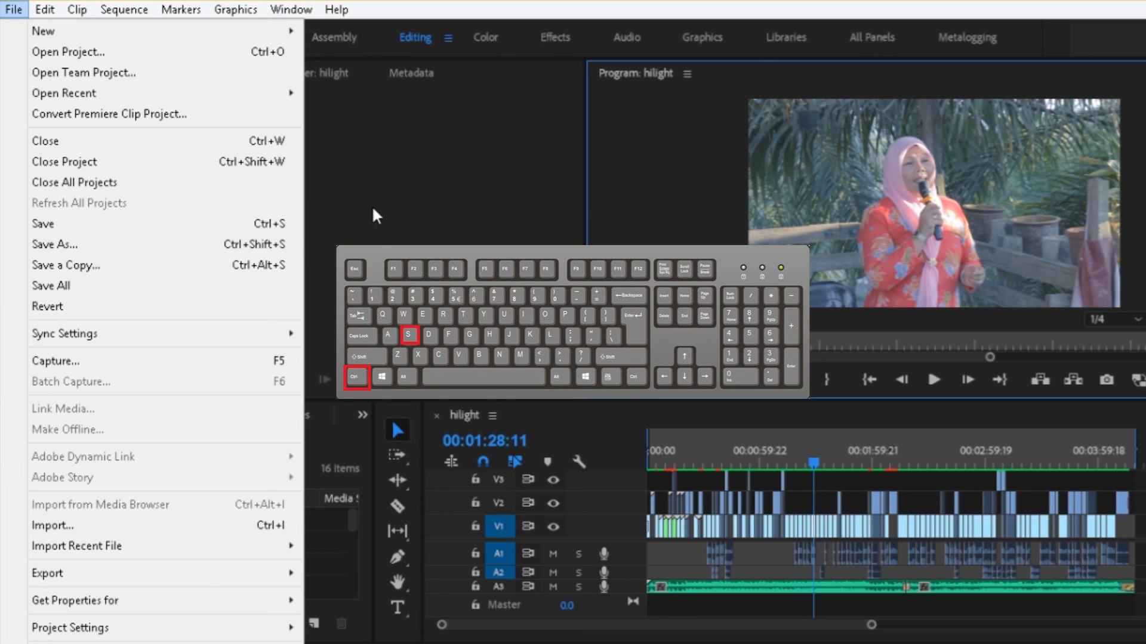
{"action": "left_click", "coordinate": [755, 219]}
{"action": "left_click", "coordinate": [20, 10]}
{"action": "mouse_move", "coordinate": [278, 576]}
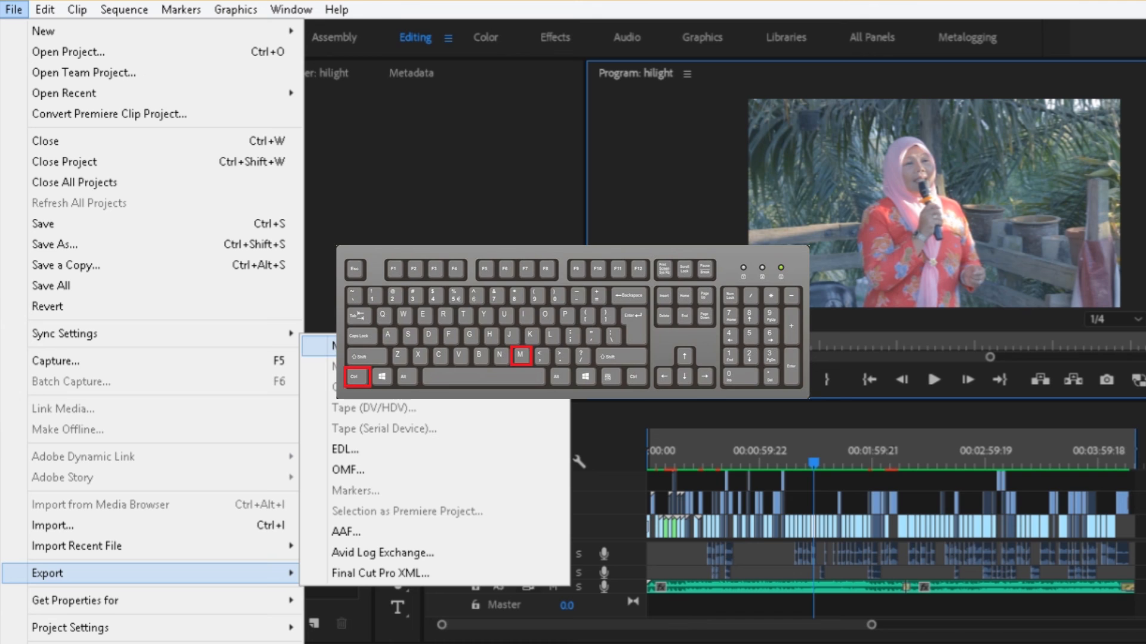
{"action": "left_click", "coordinate": [436, 350]}
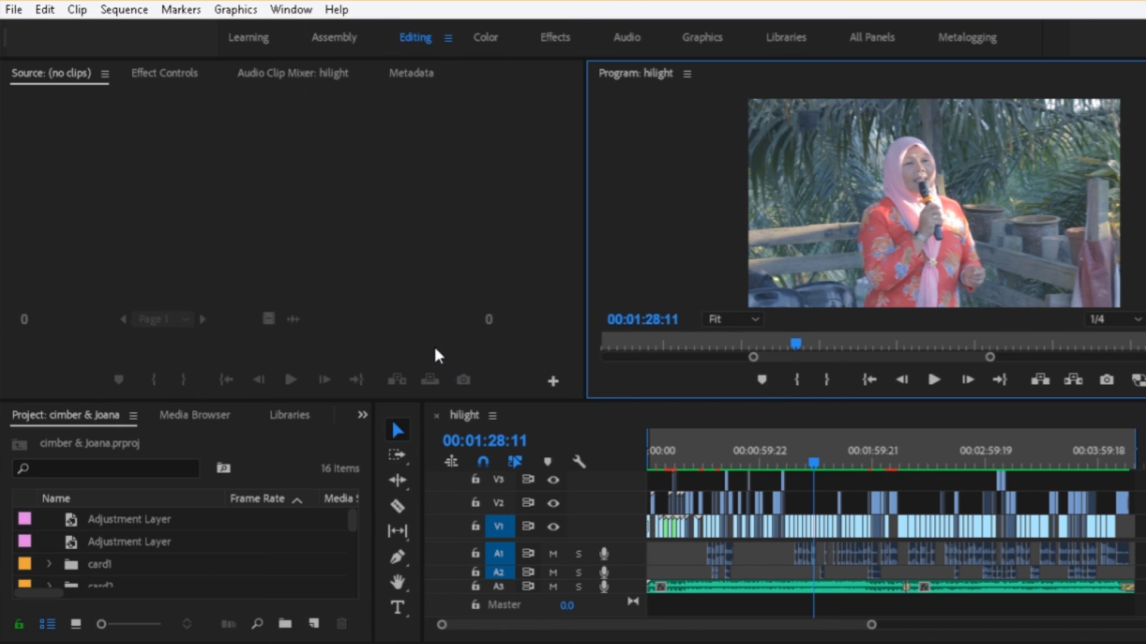